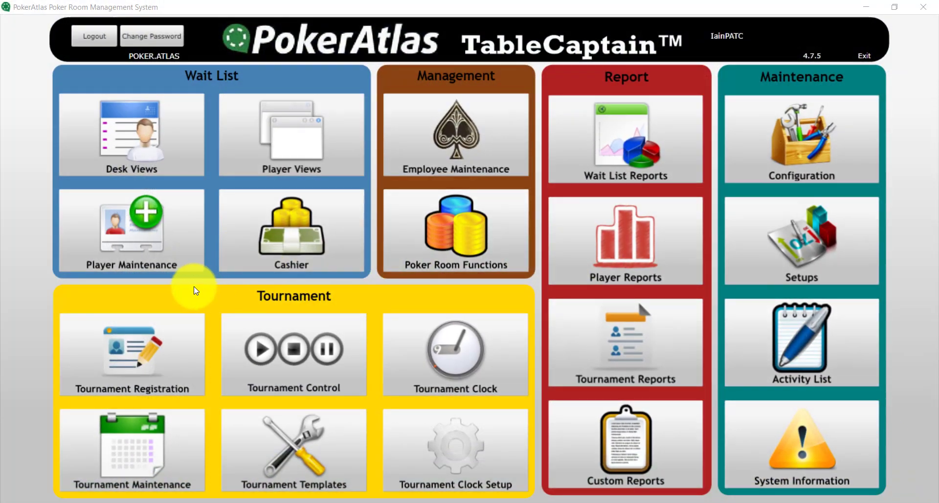
Step: Open the cashier's Transaction Log and filter it to the transactions with Report Needed
left_click(259, 248)
left_click(302, 407)
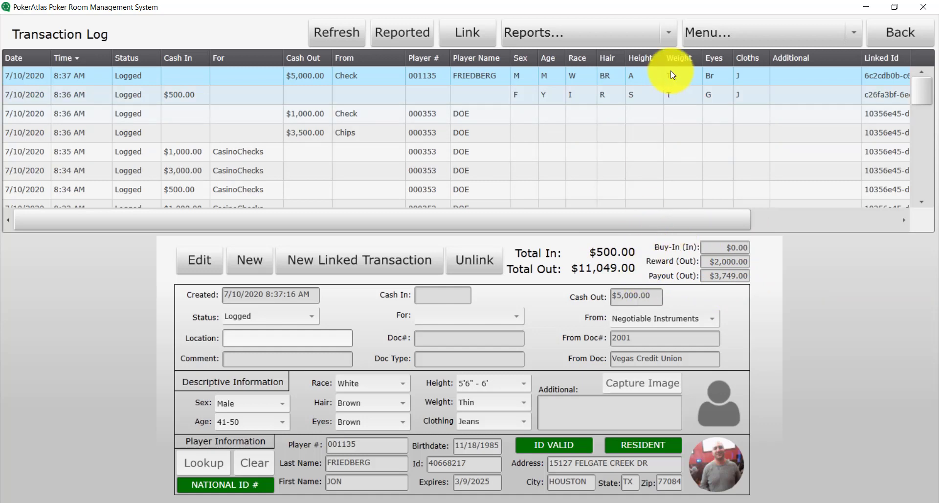
left_click(716, 32)
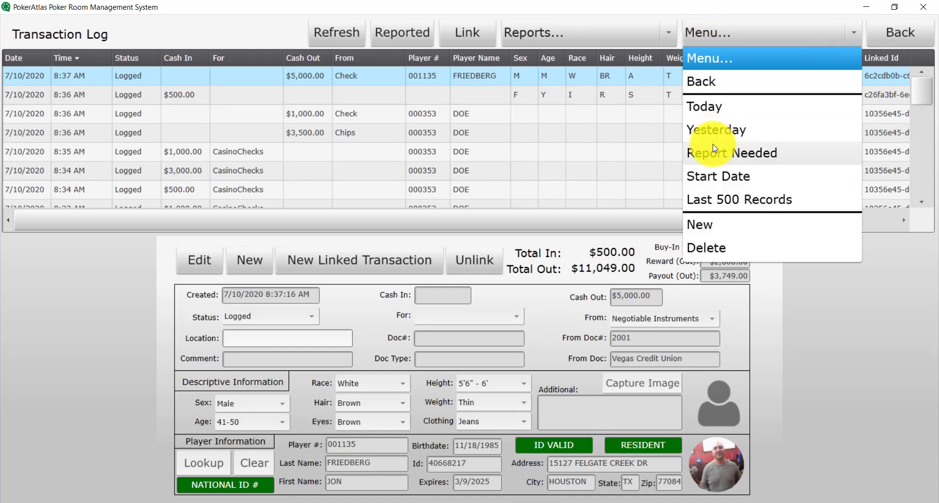
left_click(715, 152)
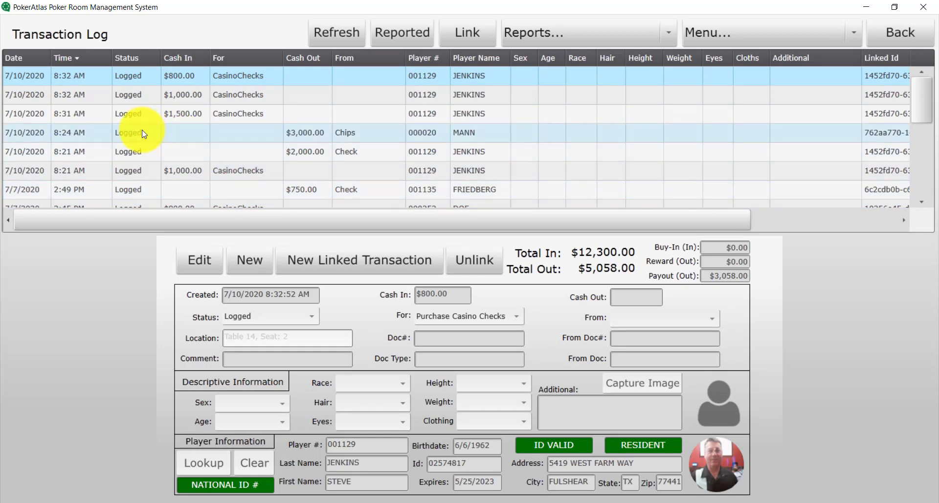
Step: Mark the 8:32 AM $800.00 casino checks transaction as reported and refresh the log
left_click(101, 77)
left_click(383, 39)
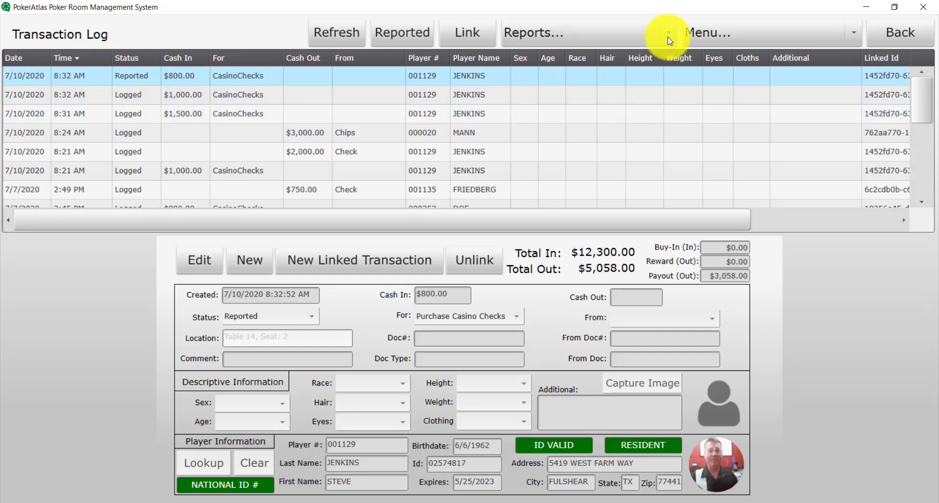
left_click(331, 39)
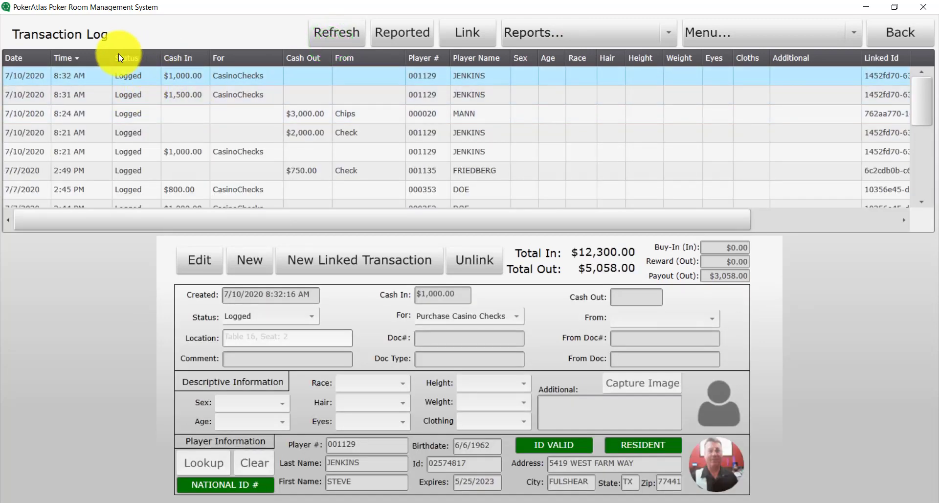
Step: Filter the Transaction Log to yesterday's entries, and after that to the last 500 records
left_click(742, 30)
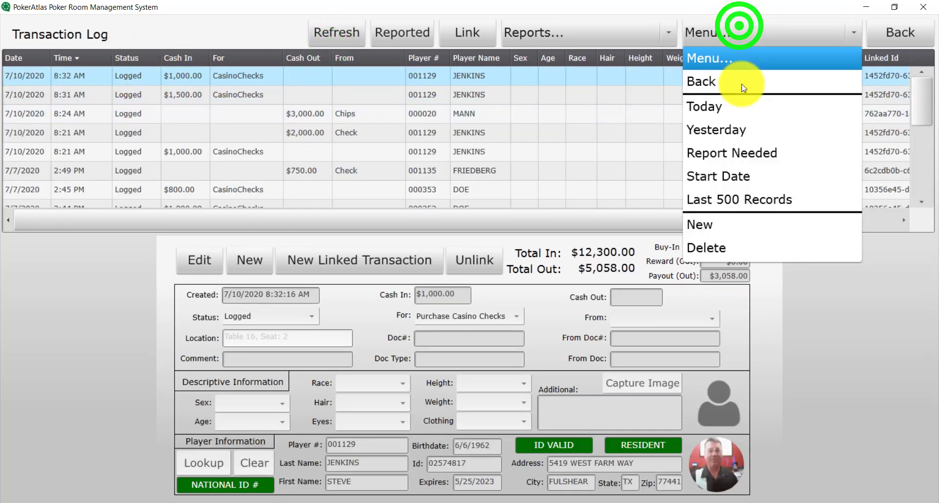
left_click(751, 129)
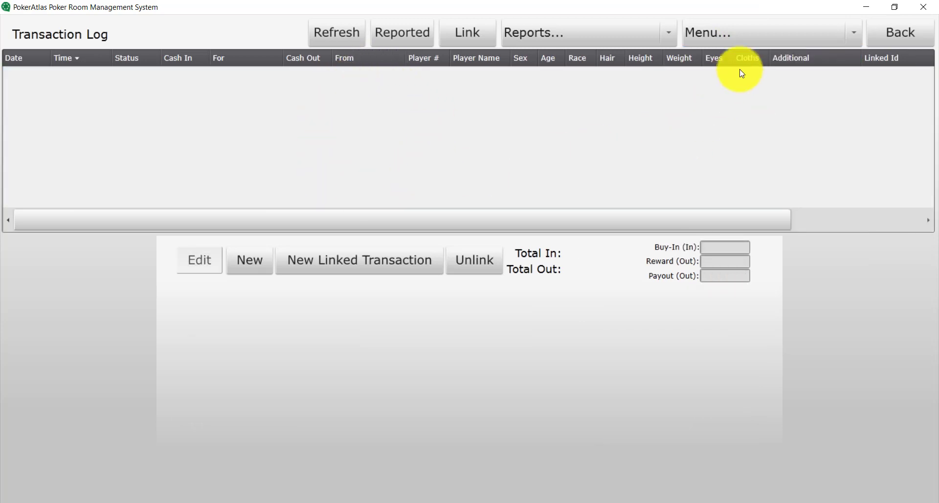
left_click(759, 40)
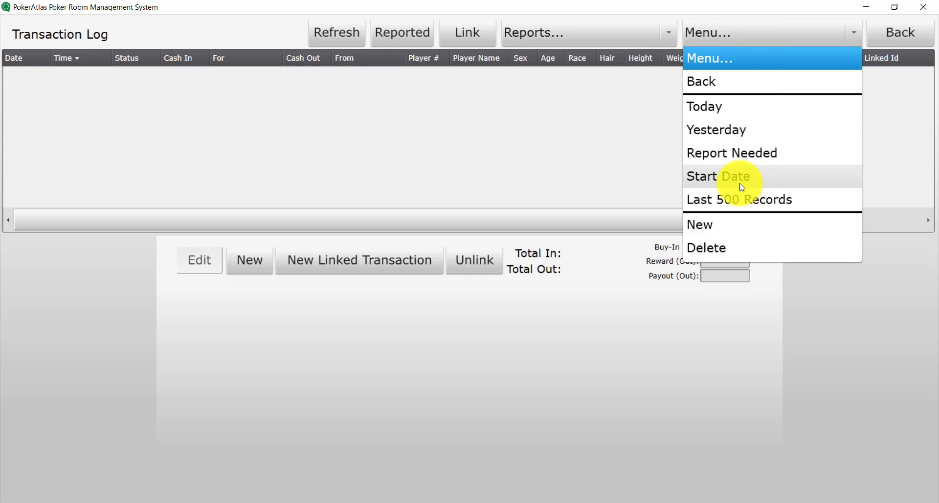
left_click(742, 202)
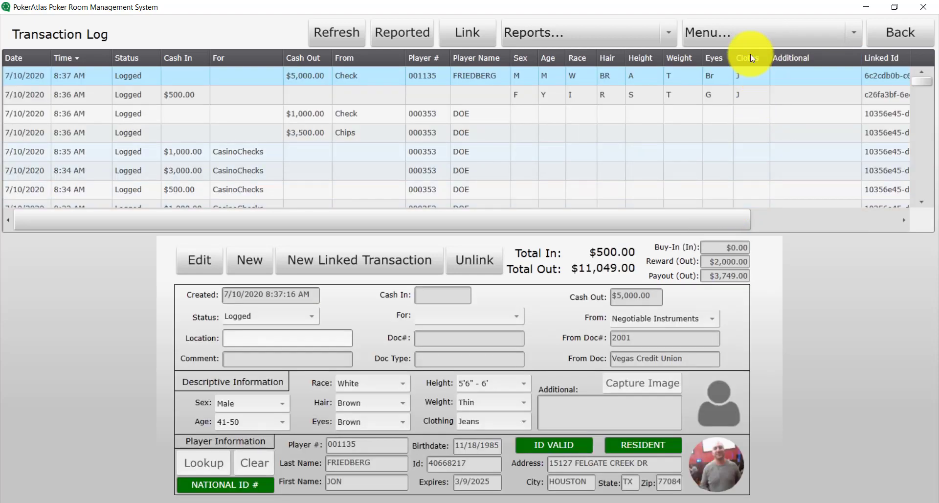
Step: List the logged transactions from a starting date of 07/01/2020 and look through them
left_click(741, 37)
left_click(737, 178)
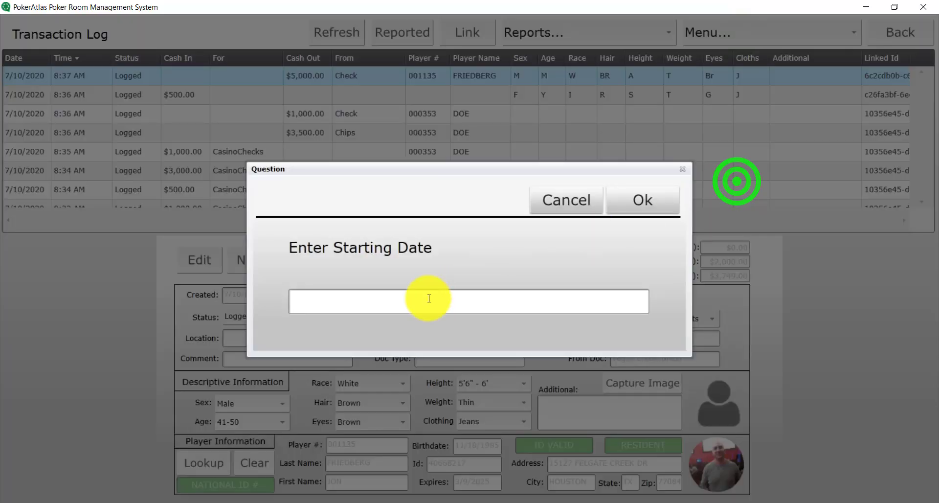
left_click(388, 304)
type("07/01/2020")
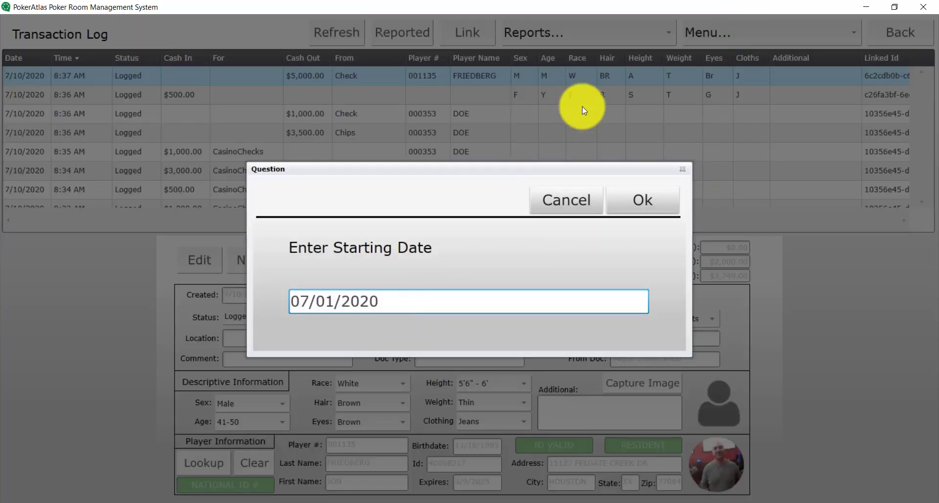
left_click(652, 199)
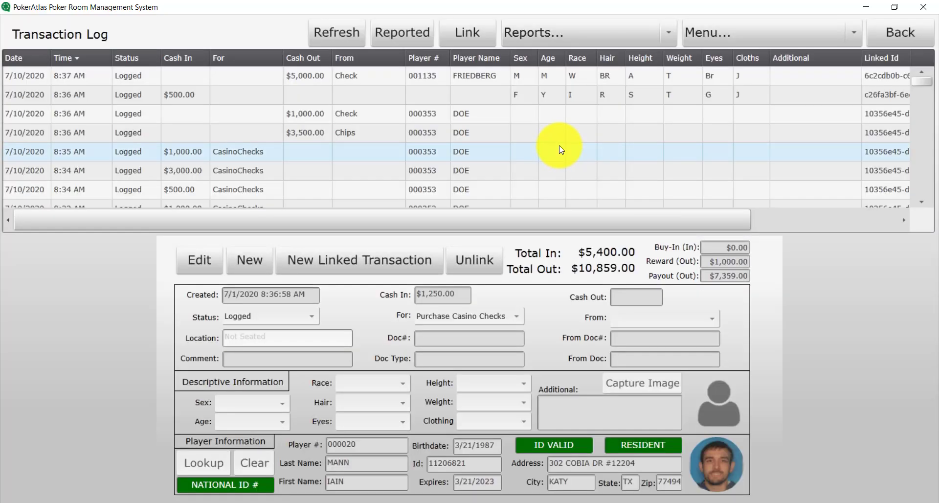
left_click_drag(924, 83, 916, 59)
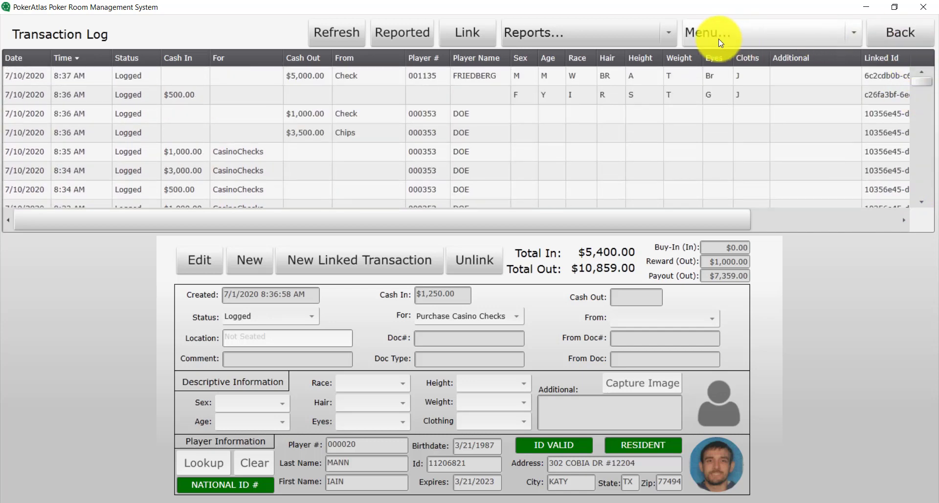
Step: Leave the Transaction Log and export the MTL Summary player report for 7/10/2020 to Excel
left_click(923, 34)
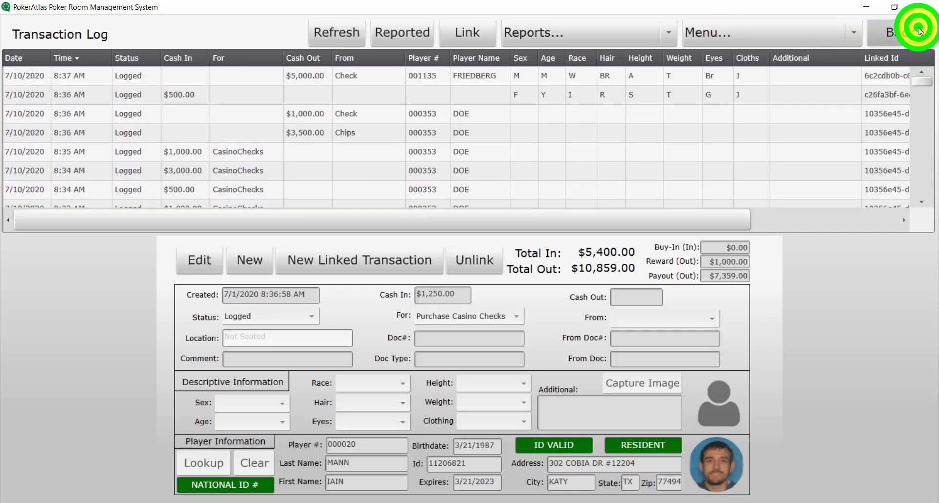
left_click(855, 39)
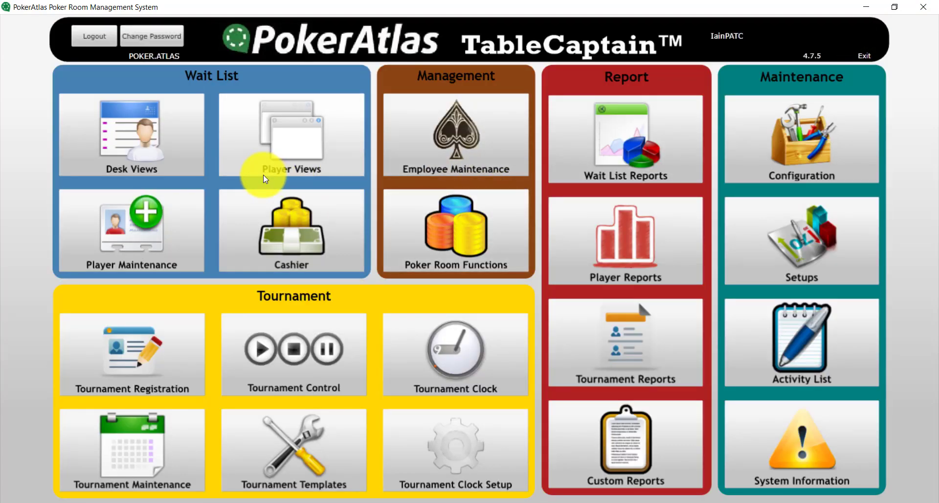
left_click(622, 239)
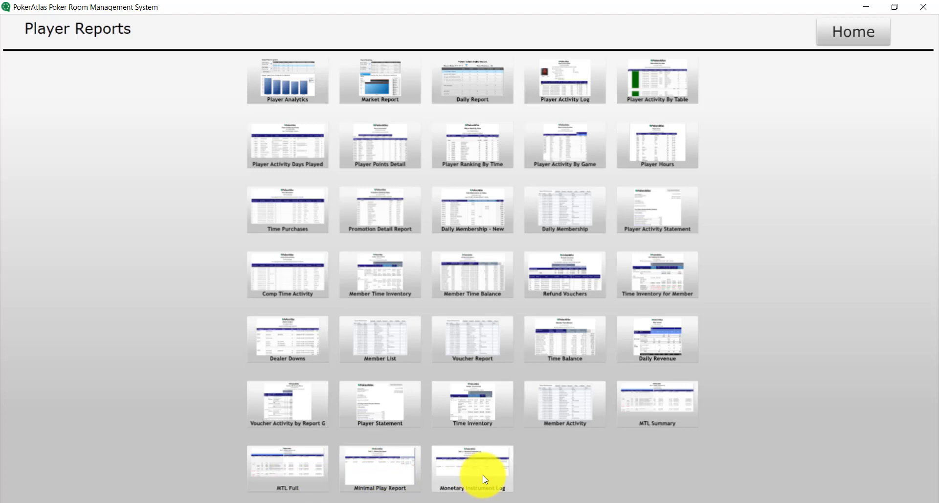
left_click(660, 407)
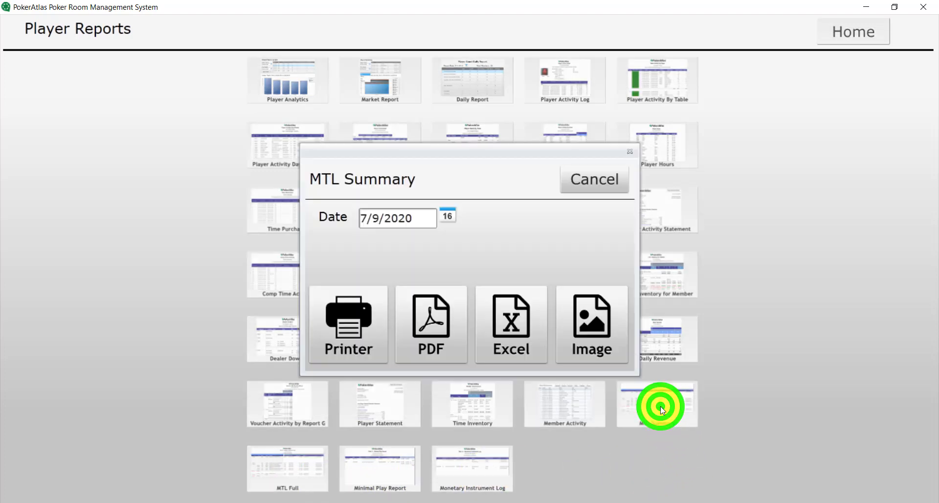
left_click(447, 215)
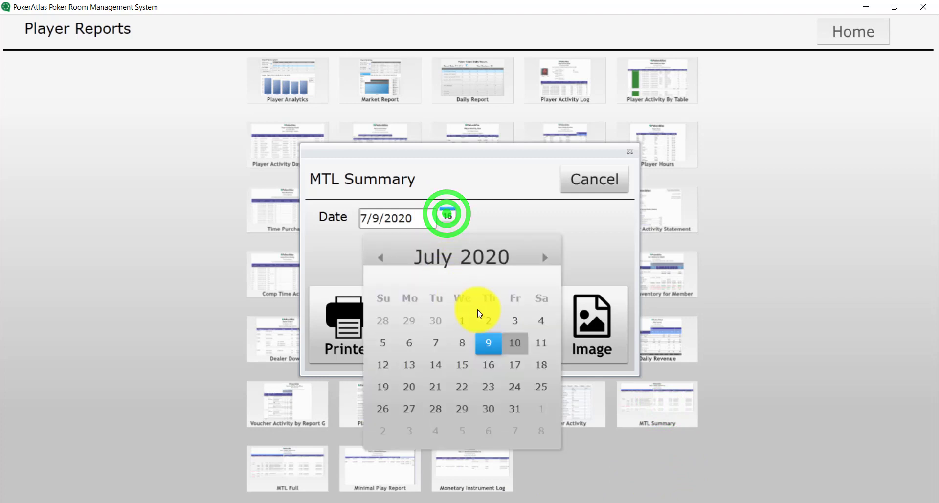
left_click(518, 342)
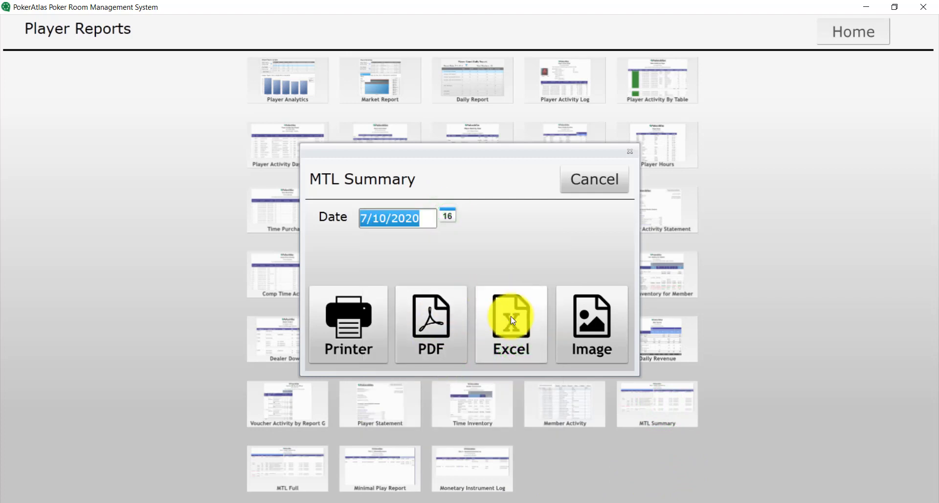
left_click(512, 323)
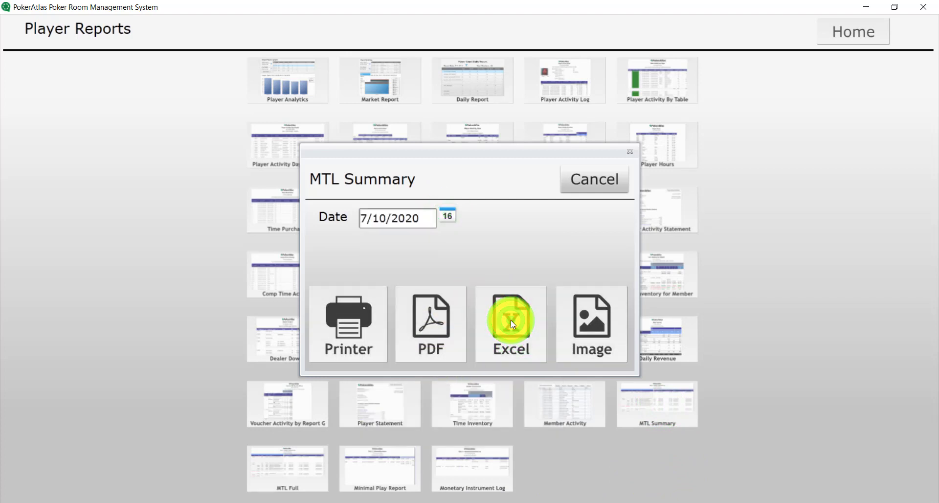
left_click(438, 252)
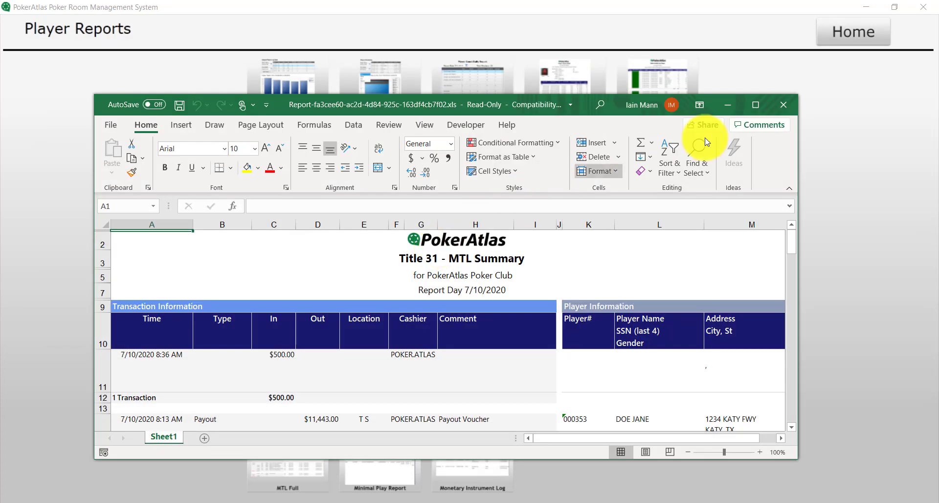
Step: Maximize the exported MTL Summary workbook and examine its transactions down to the second player group's totals
left_click(756, 103)
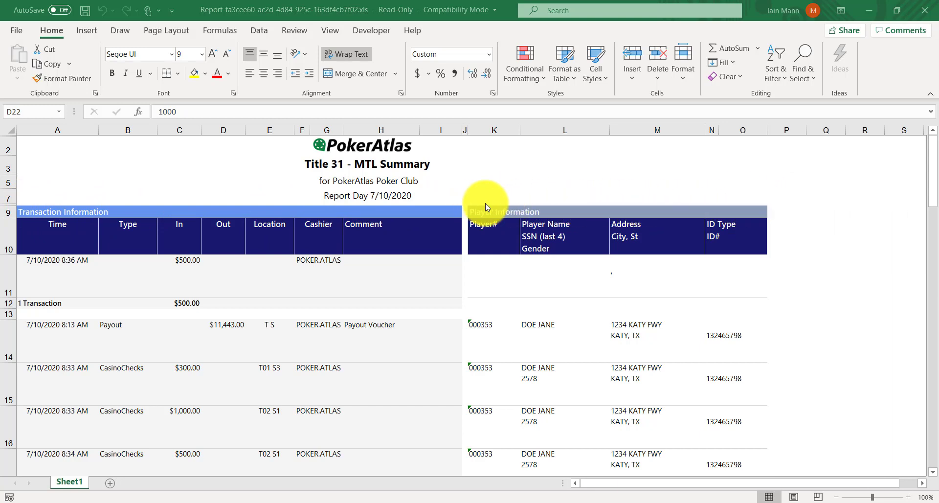
left_click(934, 182)
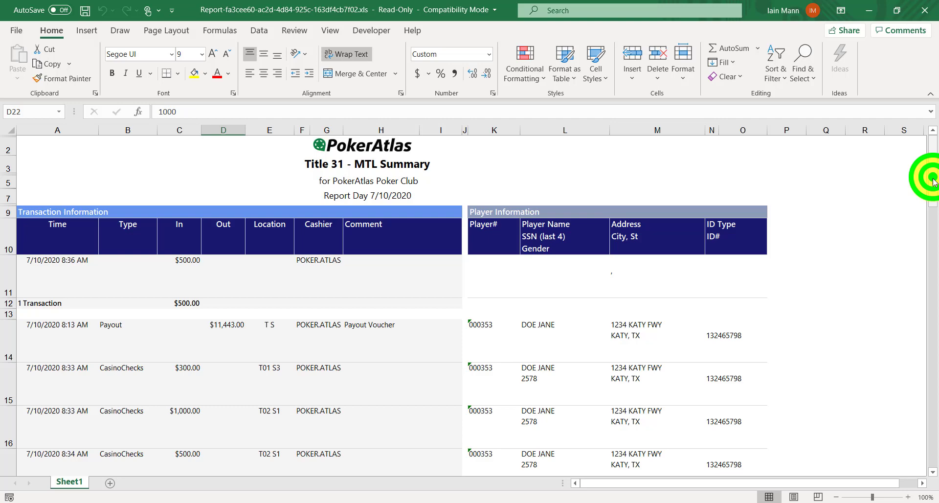
left_click_drag(934, 182, 933, 244)
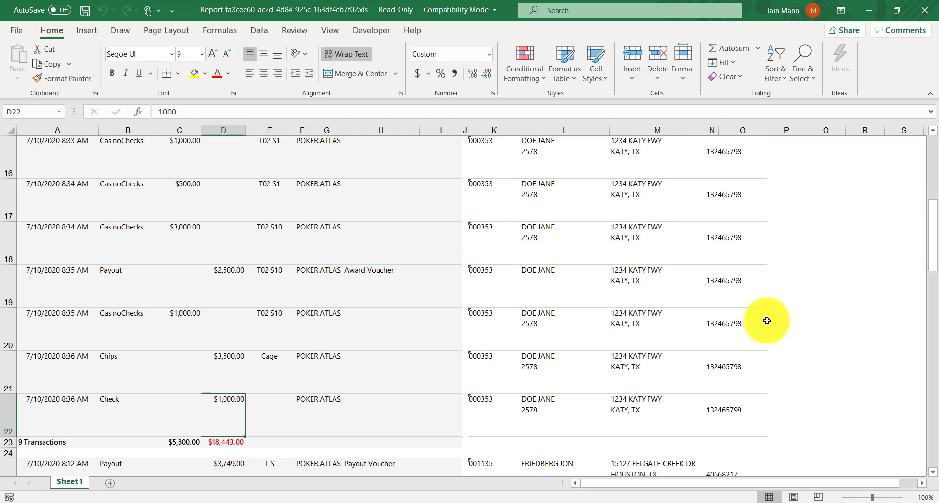
left_click(200, 451)
Step: Compare the 8:36 AM check and chips cash-outs in the Transaction Log with the matching rows and totals in the MTL Summary workbook
key("alt+Tab")
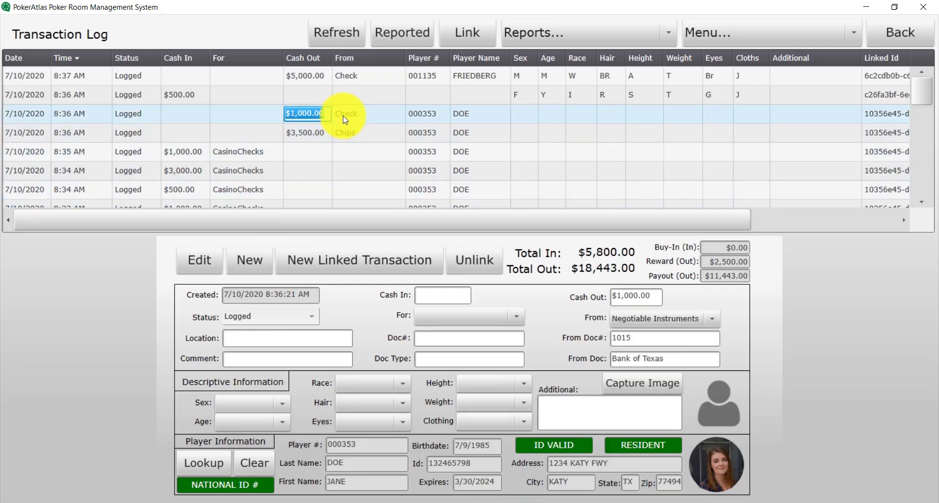
left_click(317, 134)
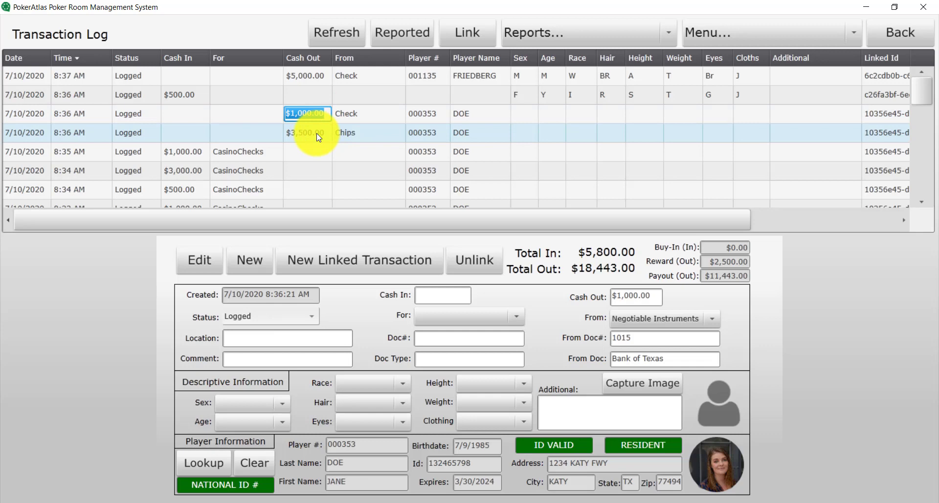
left_click(555, 478)
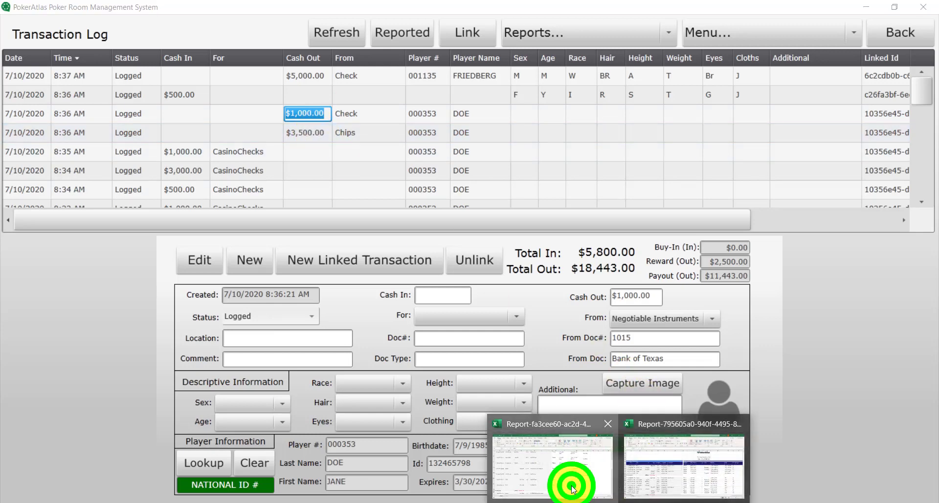
left_click(231, 404)
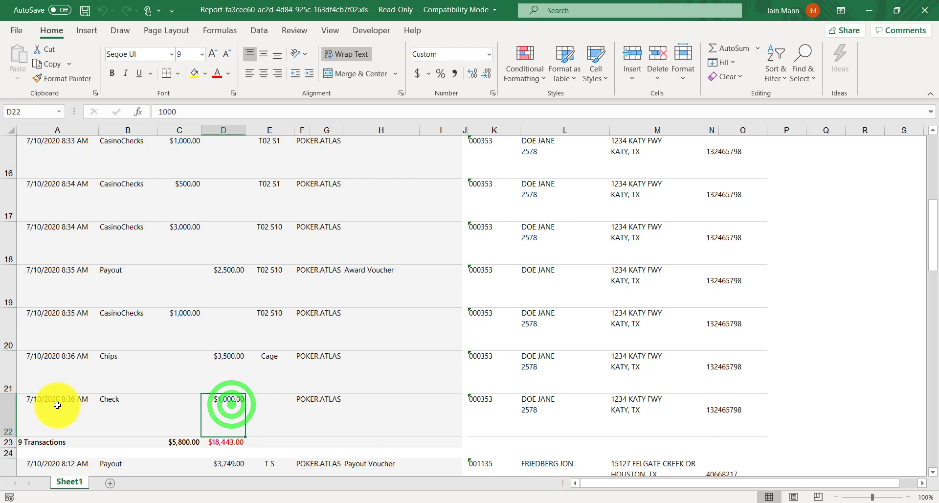
left_click_drag(52, 411, 431, 417)
left_click_drag(61, 370, 388, 378)
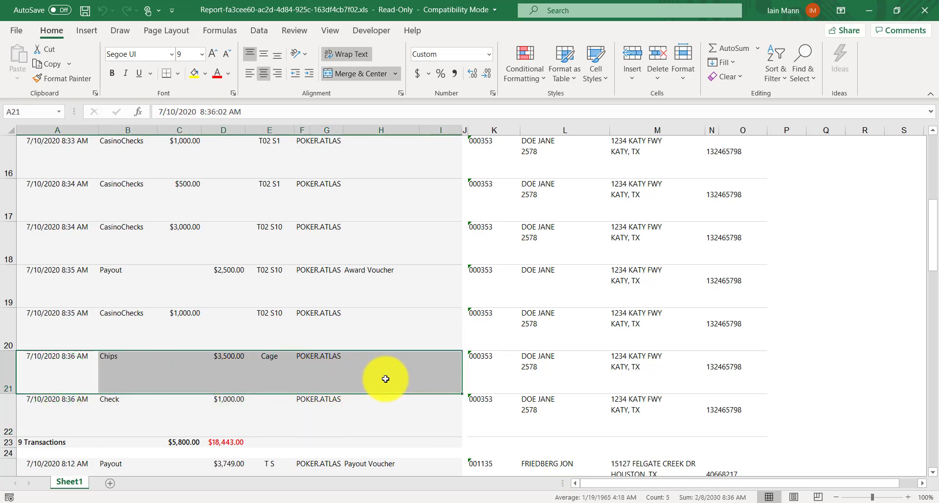
left_click_drag(177, 442, 222, 442)
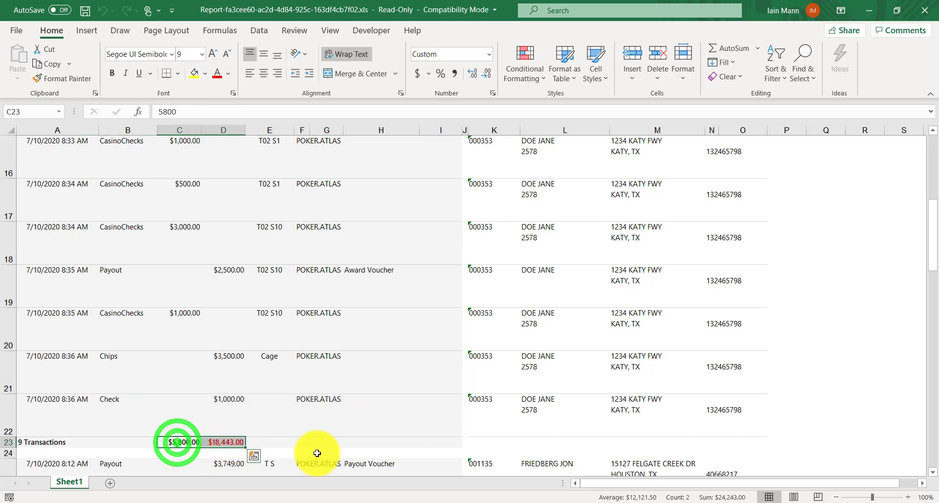
Step: Switch to the Report-795605a0 workbook in Excel and examine its player and description information columns
key("alt+Tab")
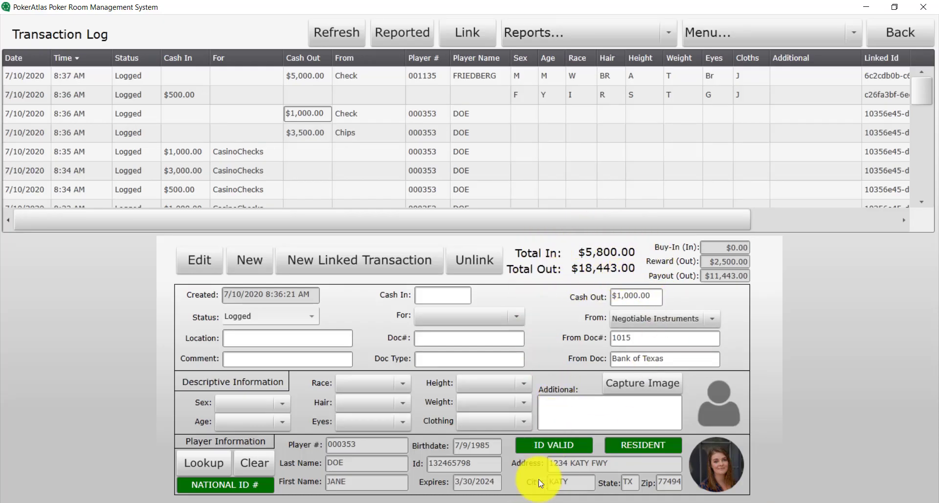
mouse_move(612, 502)
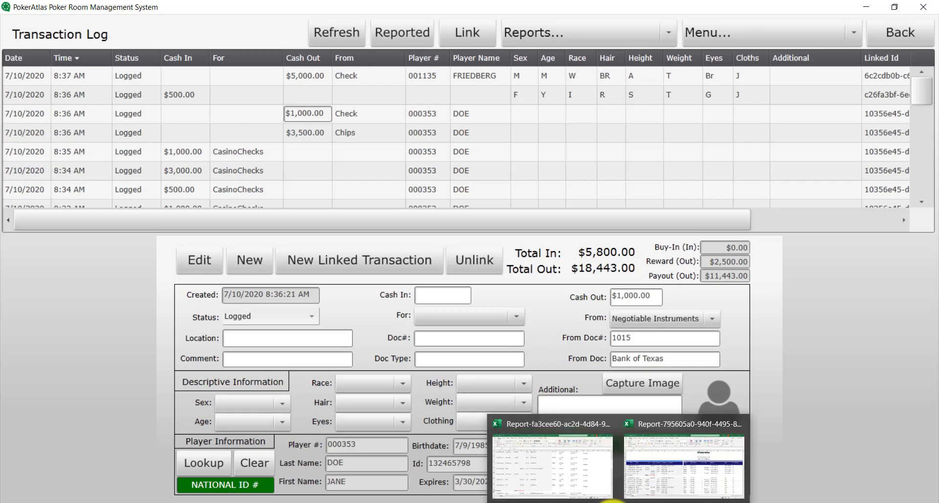
left_click(588, 489)
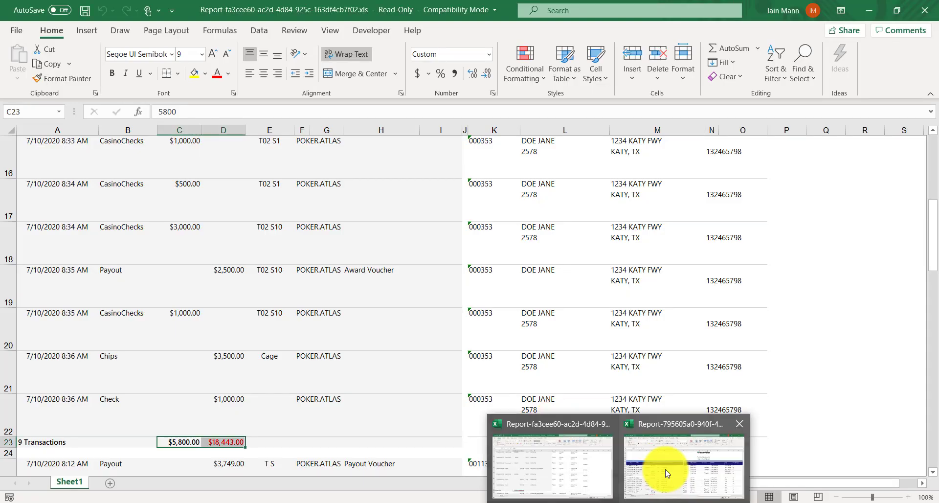
left_click(667, 472)
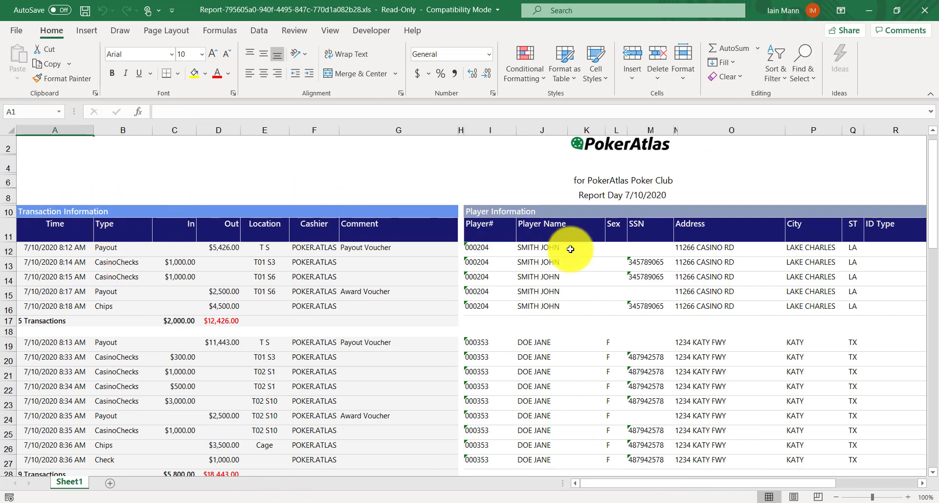
left_click_drag(628, 484, 724, 496)
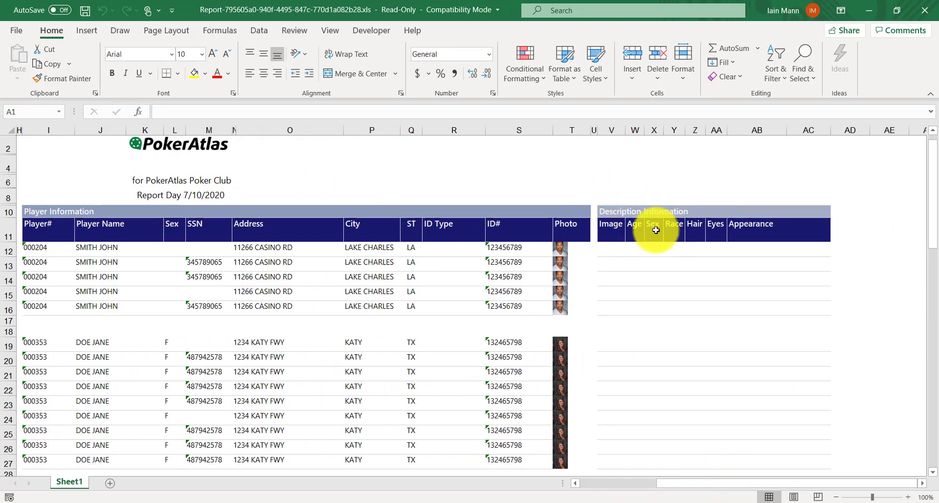
Step: Examine the description information for the lower player groups in the workbook, and switch to the Title 31 Minimal Play Report PDF in Internet Explorer
left_click_drag(933, 184, 932, 346)
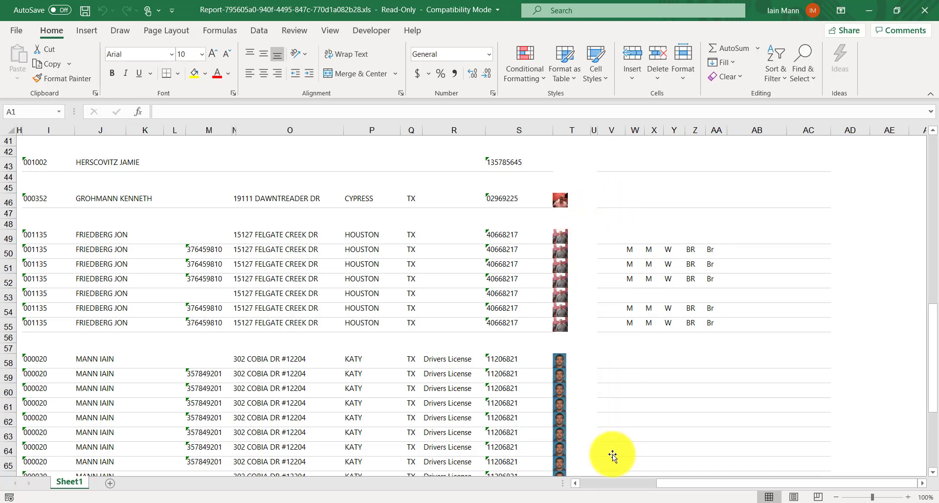
mouse_move(615, 502)
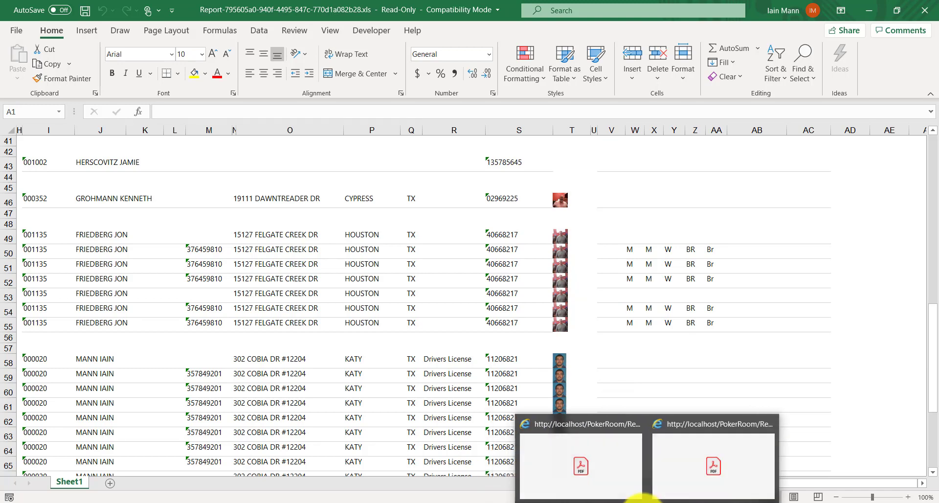
left_click(614, 470)
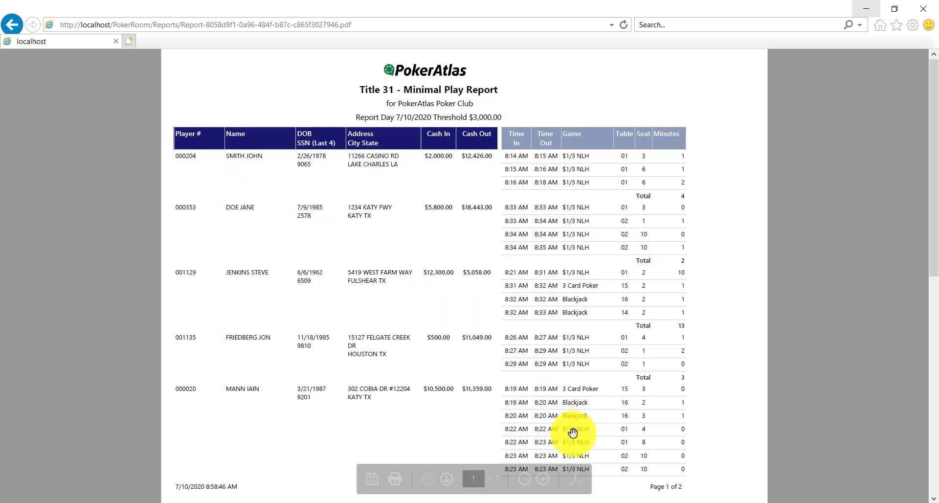
Step: Switch to the Title 31 Monetary Instrument Log PDF for 7/10/2020 and examine its column headings, starting at Player#
mouse_move(644, 500)
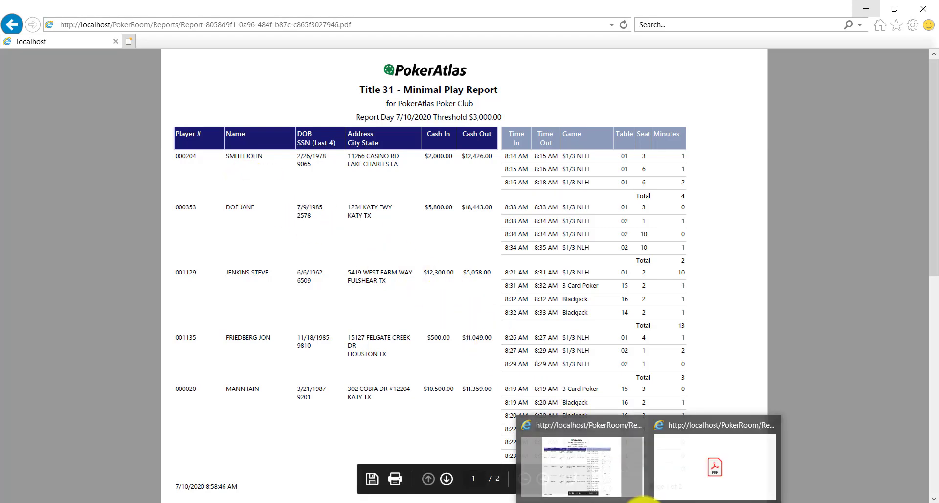
left_click(694, 479)
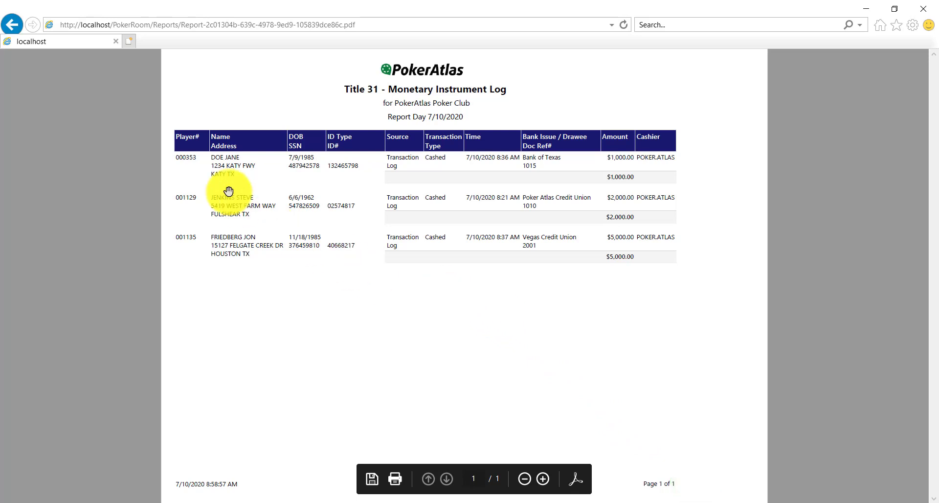
left_click_drag(175, 123, 185, 139)
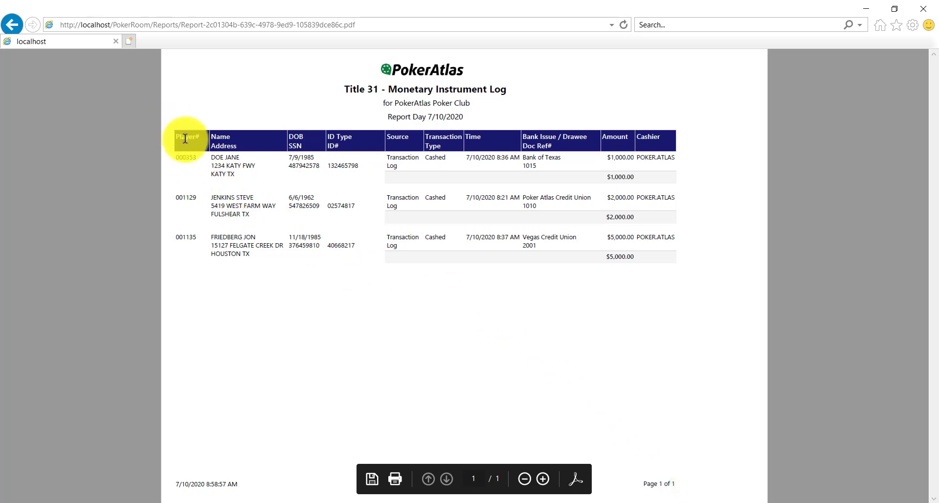